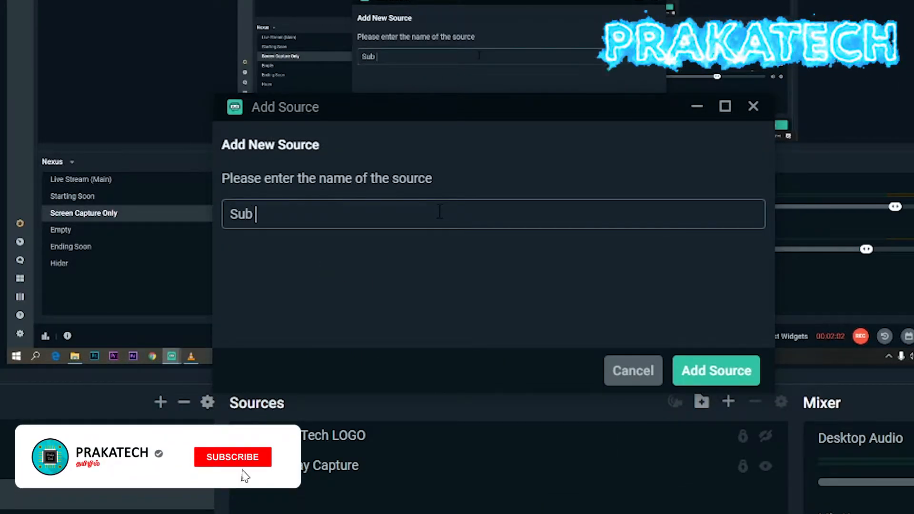
# Step: Add the subscription goal as a new source named Sub Goal and title the goal "Sub Goal"
pyautogui.click(716, 370)
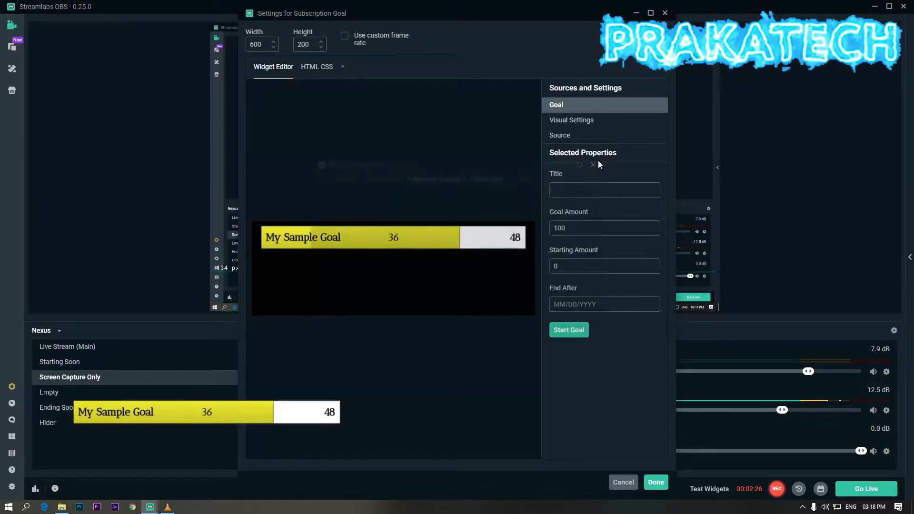
pyautogui.click(578, 189)
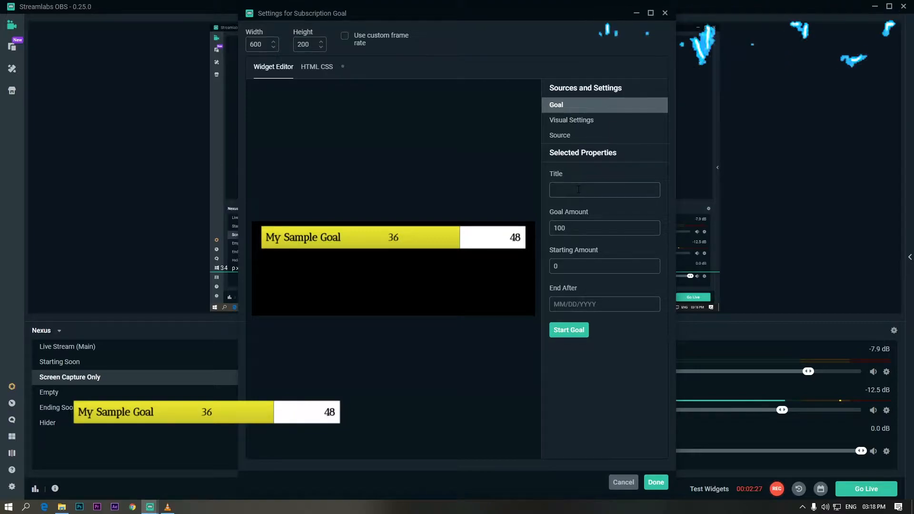
pyautogui.write('Sub Goal')
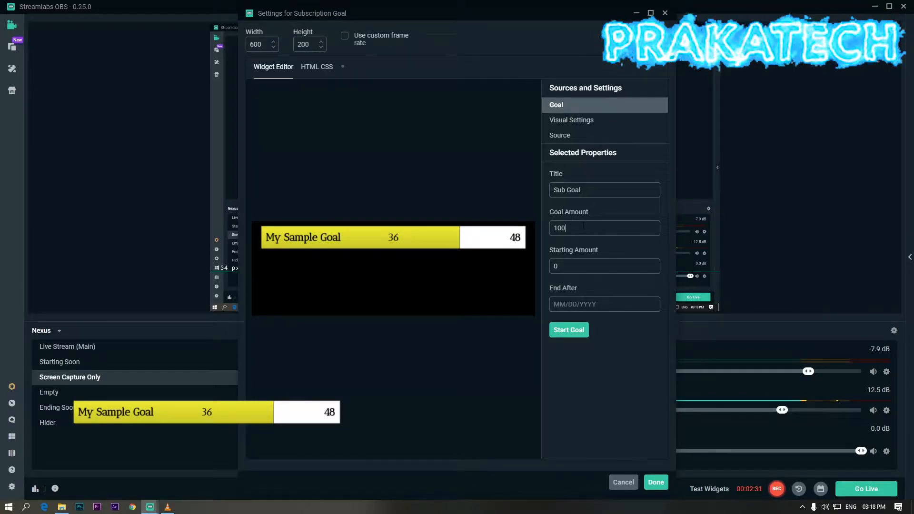
# Step: Set the subscription goal's goal amount to 1500 and its starting amount to 1400
pyautogui.write('1500')
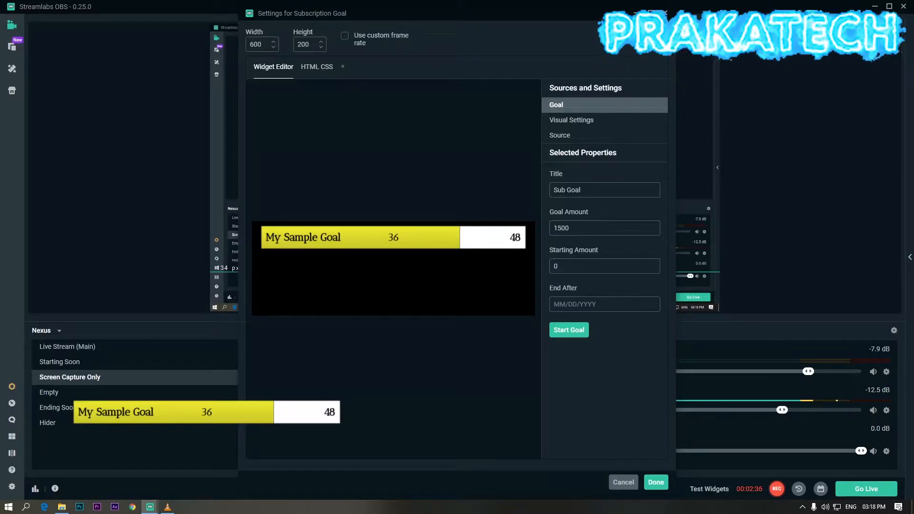
pyautogui.hotkey('ctrl', 'a')
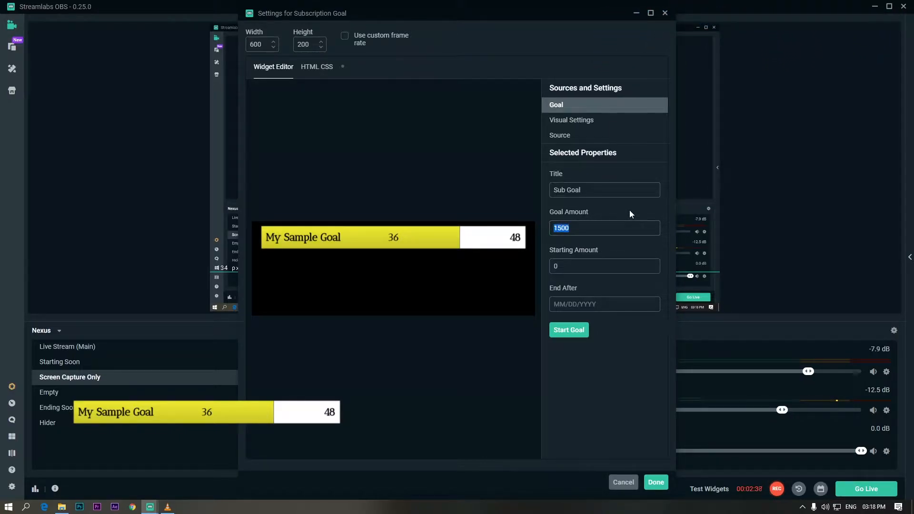
pyautogui.click(562, 267)
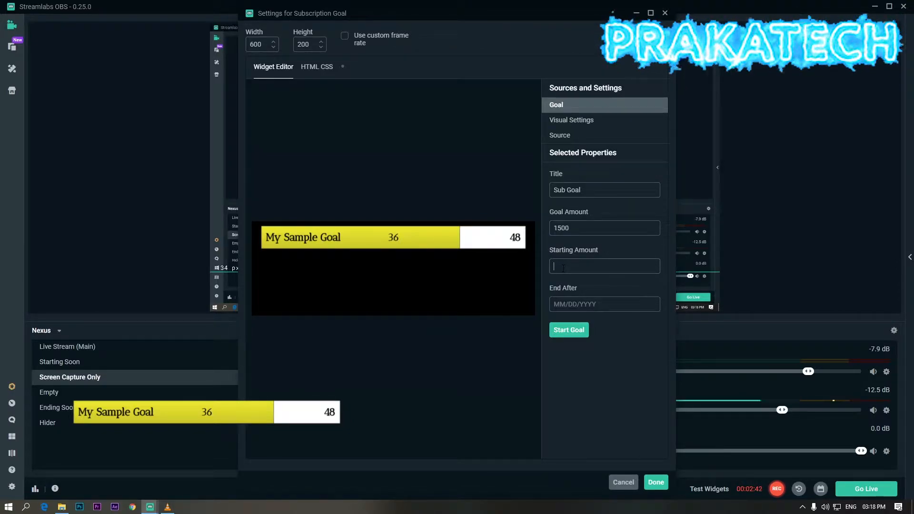
pyautogui.write('1400')
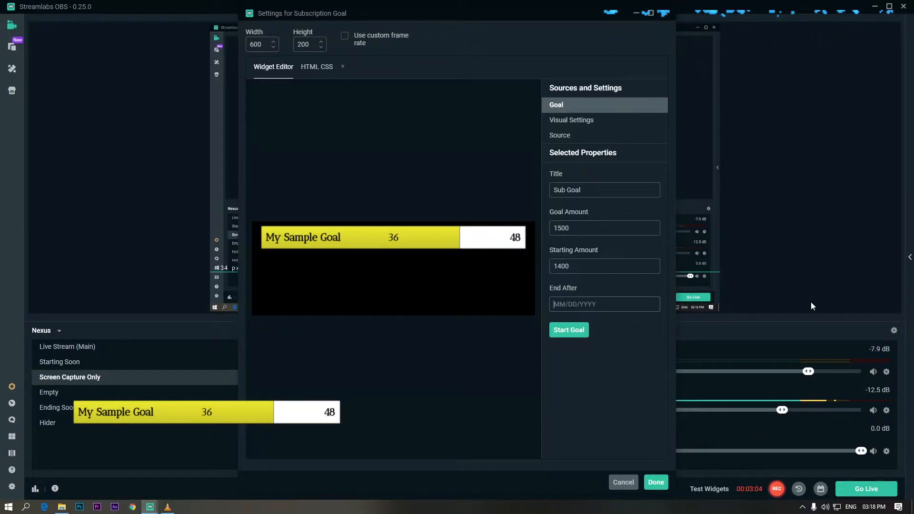
# Step: Set the goal to end after 12/07/2020, start it, and close the Subscription Goal settings
pyautogui.write('12')
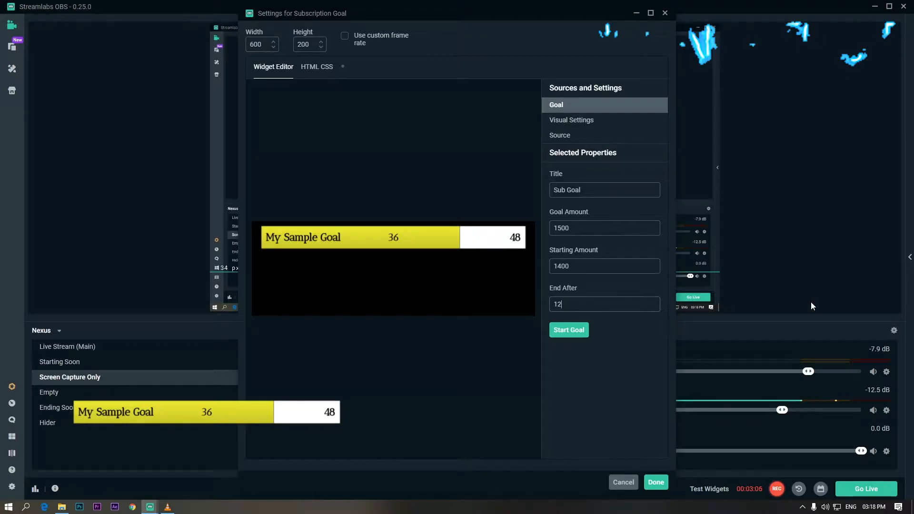
pyautogui.write('/07')
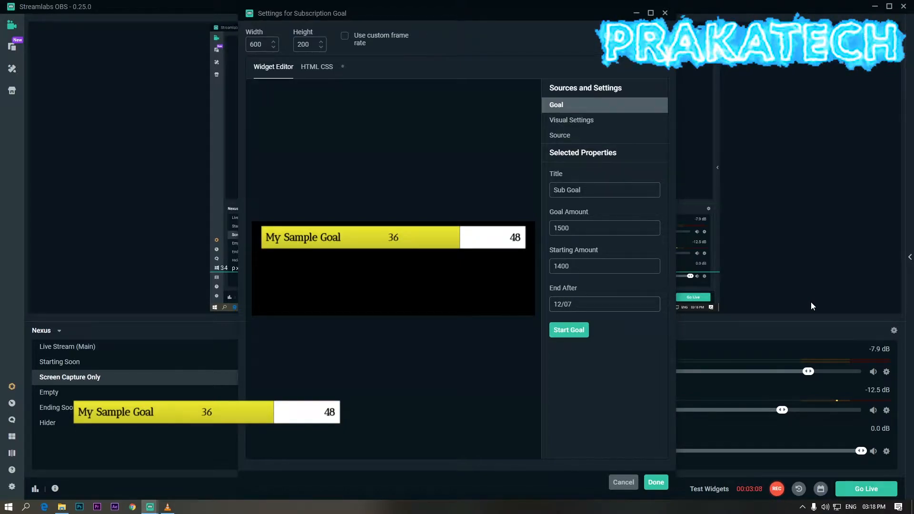
pyautogui.write('/2020')
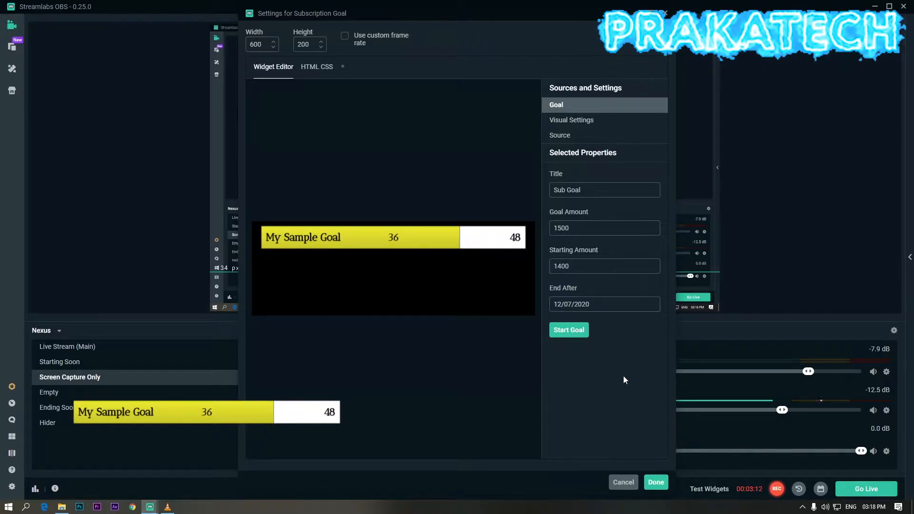
pyautogui.click(570, 330)
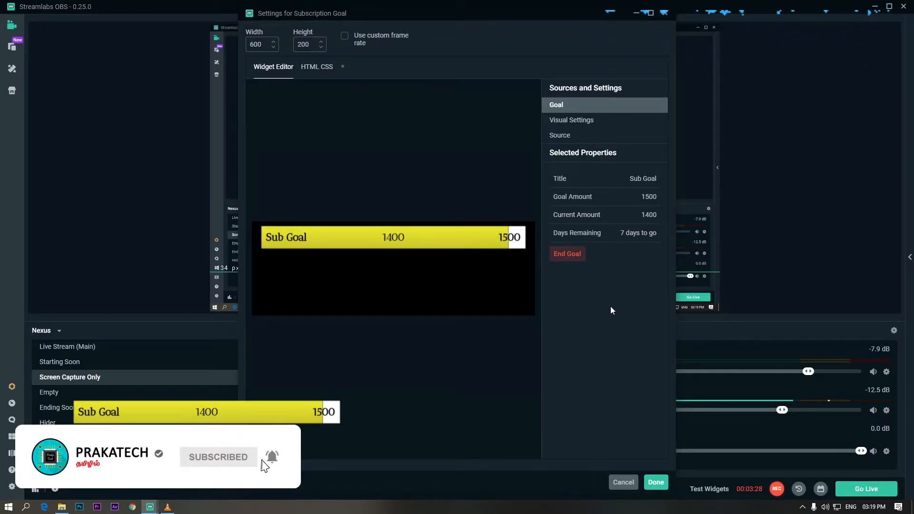
pyautogui.click(654, 482)
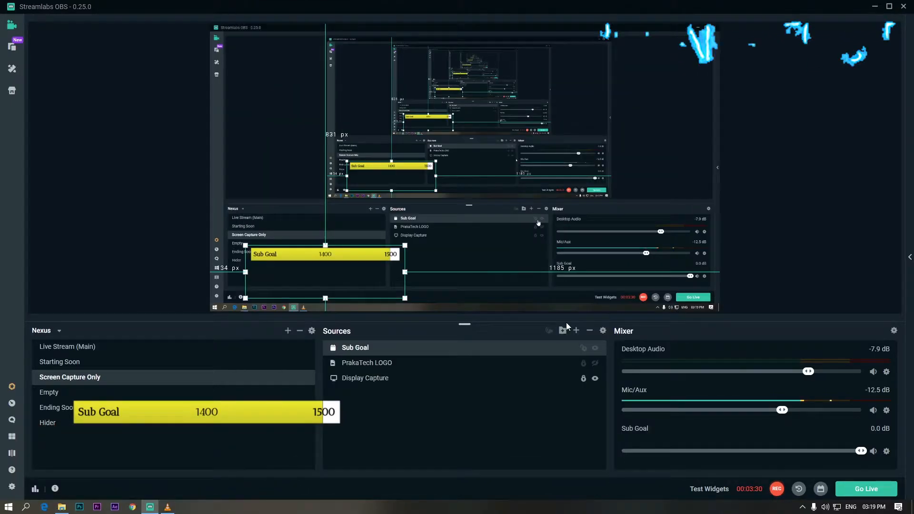
# Step: Enlarge the Sub Goal widget on the canvas and place it about 558 px from the left edge and 123 px from the right
pyautogui.moveTo(355, 260); pyautogui.dragTo(545, 169)
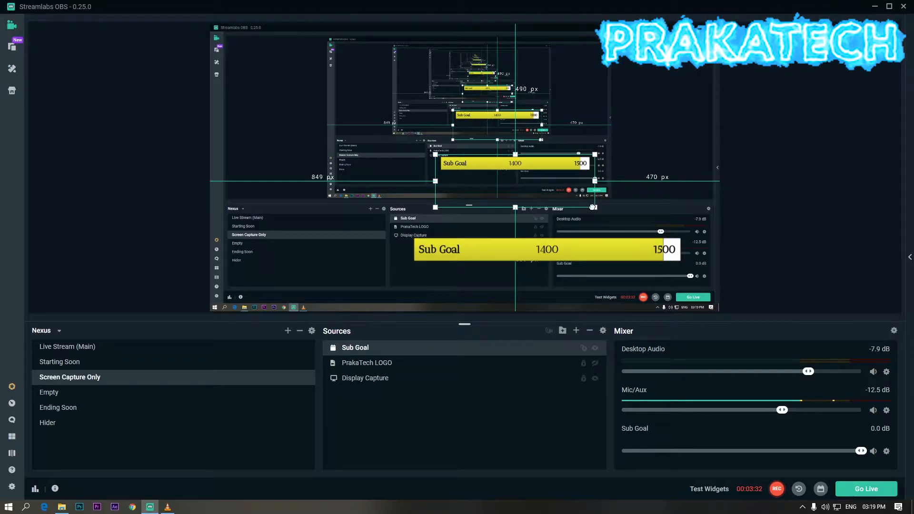
pyautogui.moveTo(595, 207); pyautogui.dragTo(719, 266)
pyautogui.moveTo(552, 247); pyautogui.dragTo(591, 301)
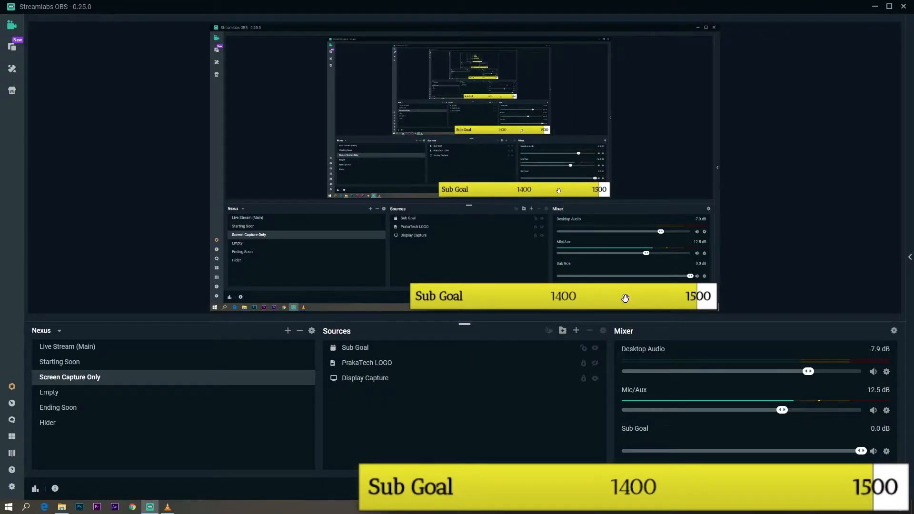
pyautogui.moveTo(623, 296); pyautogui.dragTo(580, 192)
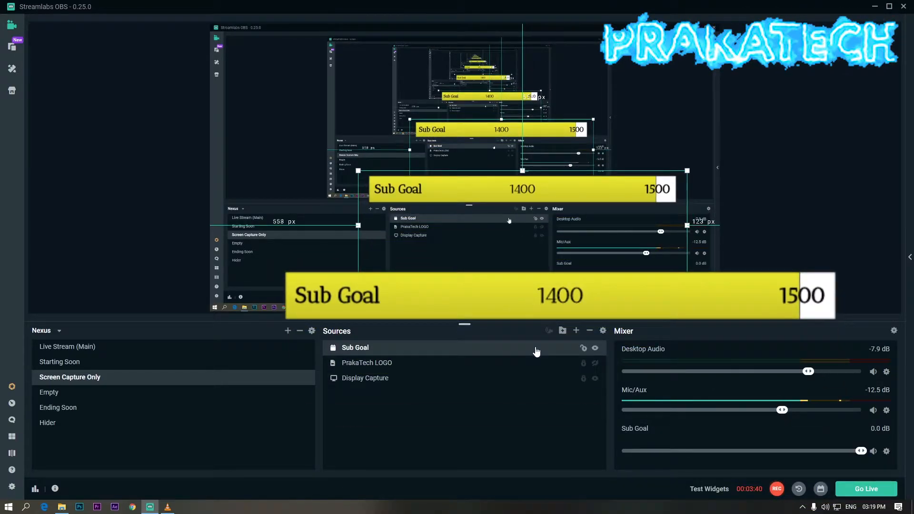
# Step: Remove the Sub Goal source from the Screen Capture Only scene
pyautogui.press('Delete')
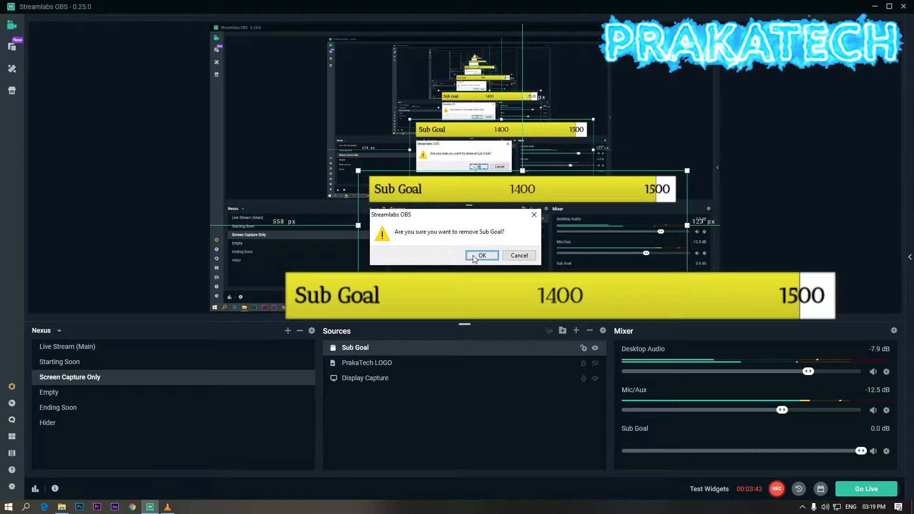
pyautogui.click(473, 255)
# Step: Switch to Chrome and open the Streamlabs dashboard at streamlabs.com/dashboard
pyautogui.click(132, 506)
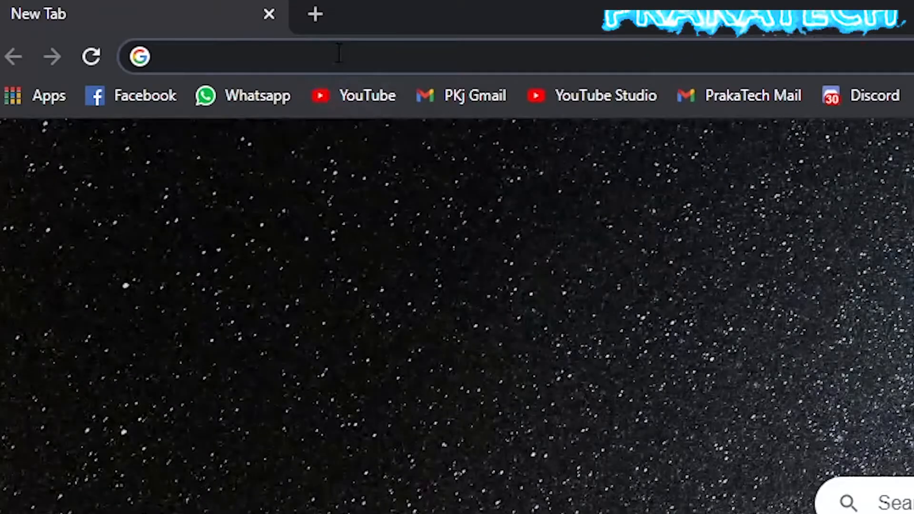
pyautogui.click(116, 21)
pyautogui.write('strea')
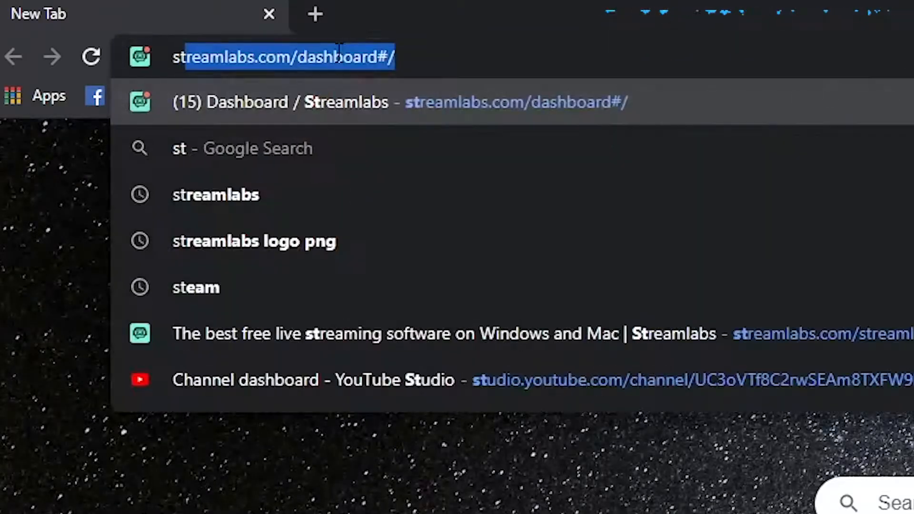
pyautogui.write('m')
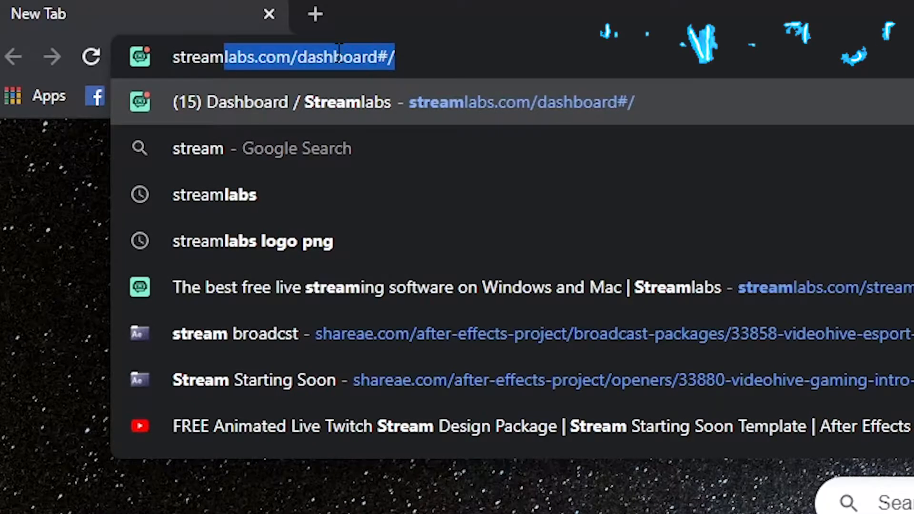
pyautogui.click(394, 95)
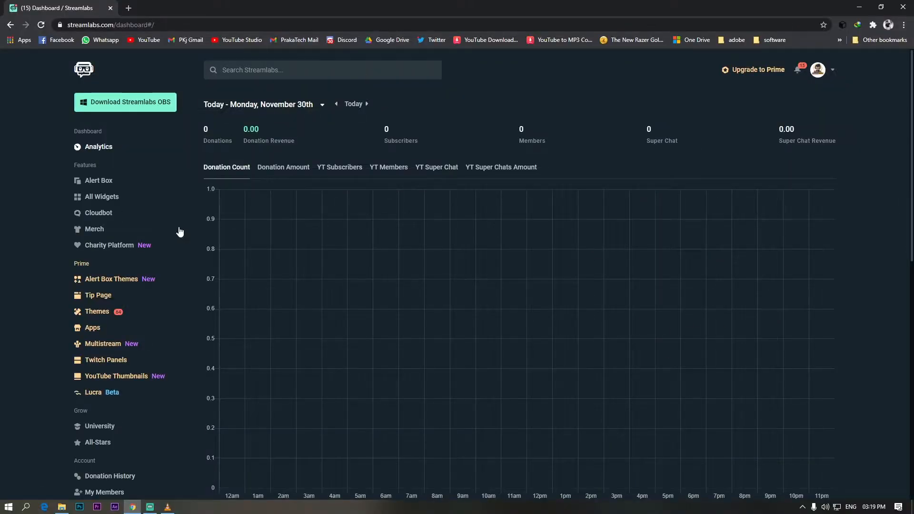
# Step: Open the Subscriber Goal widget from the full widget gallery and end the currently running goal
pyautogui.click(105, 197)
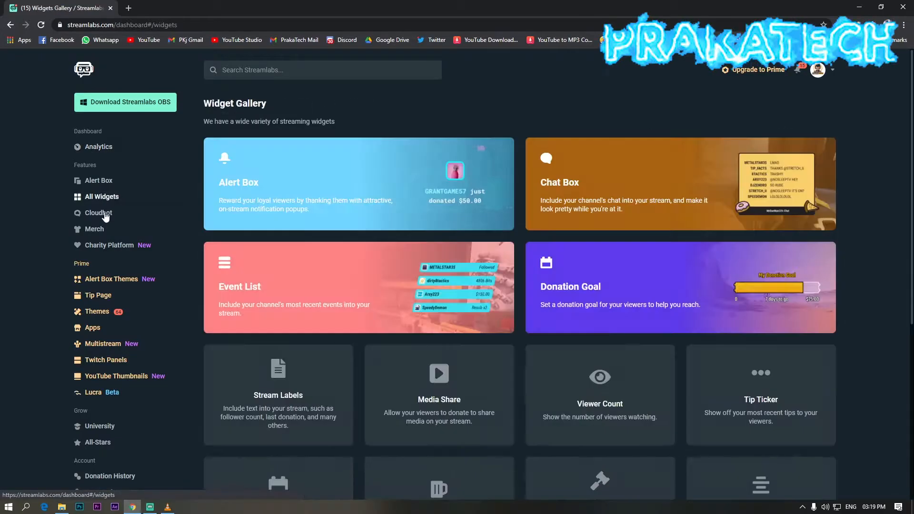
pyautogui.scroll(-6, 343, 265)
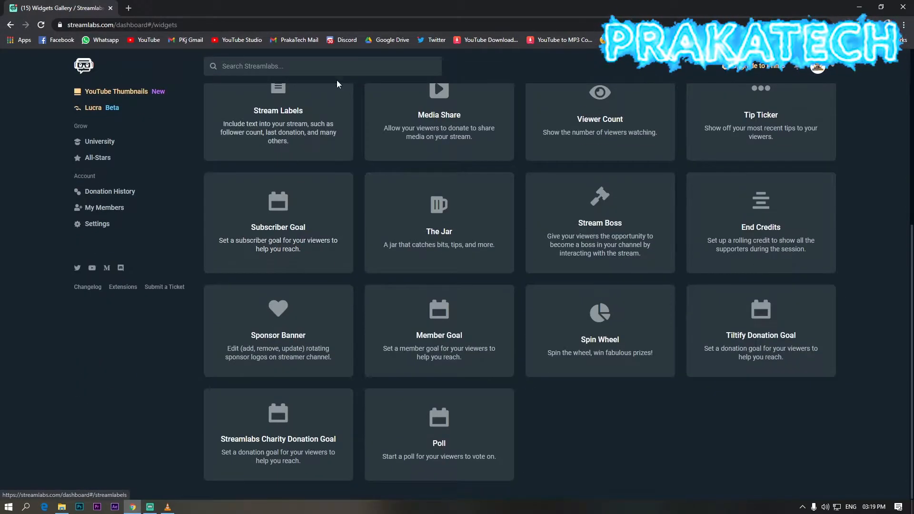
pyautogui.click(291, 208)
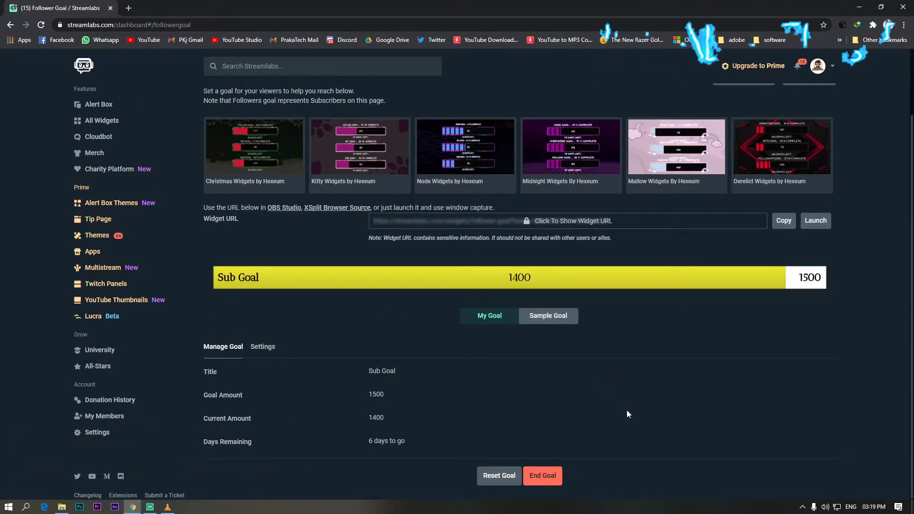
pyautogui.click(551, 473)
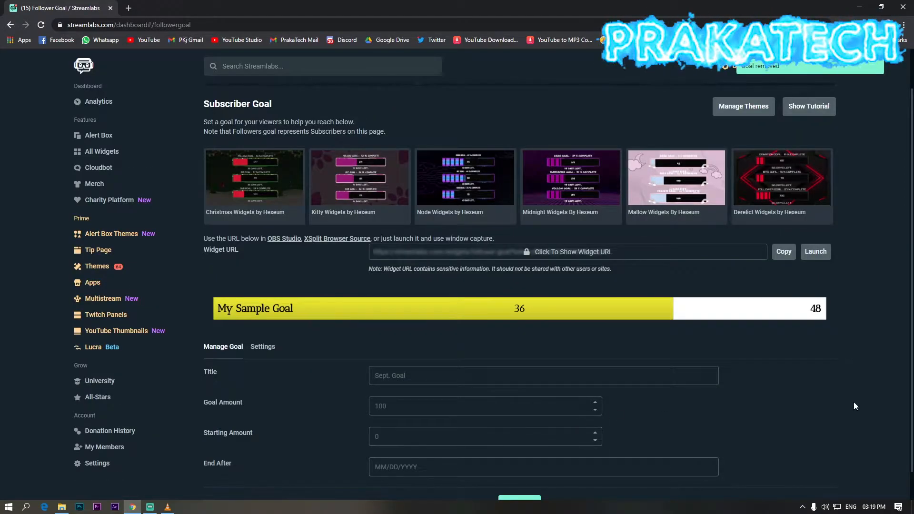
# Step: Title the new subscriber goal "Sub Goal" with a goal amount of 1500 and a starting amount of 1400
pyautogui.scroll(-1, 851, 406)
pyautogui.click(500, 344)
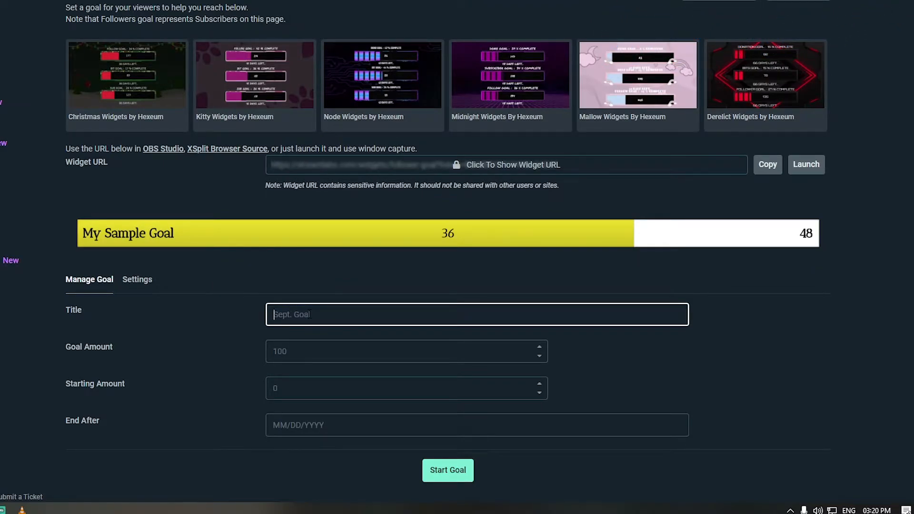
pyautogui.write('Sub Goal')
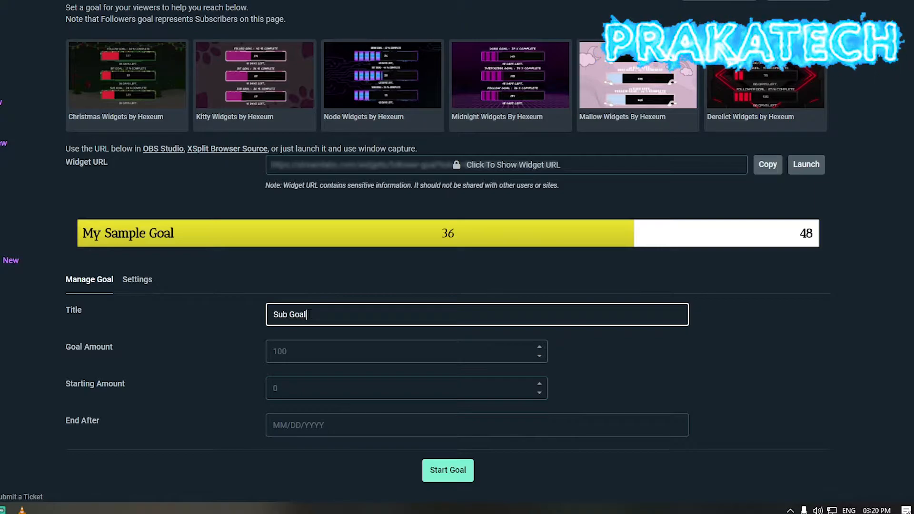
pyautogui.click(318, 351)
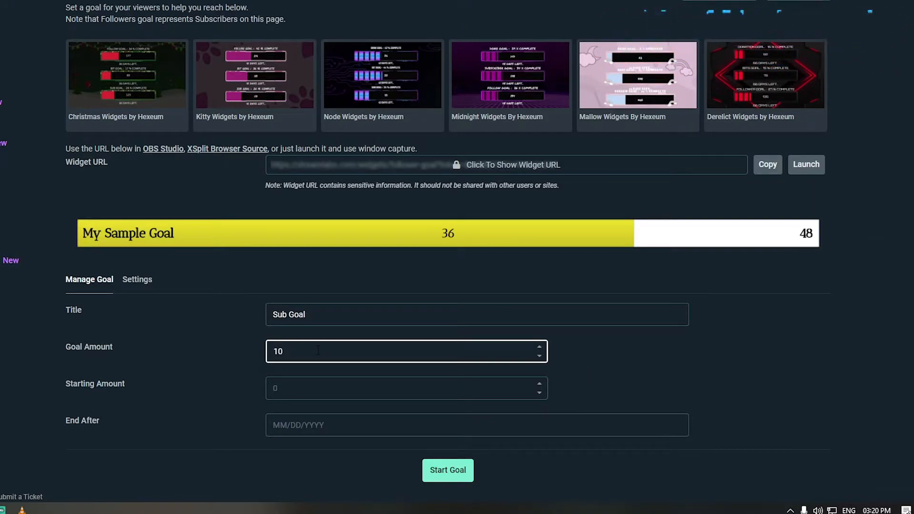
pyautogui.click(281, 391)
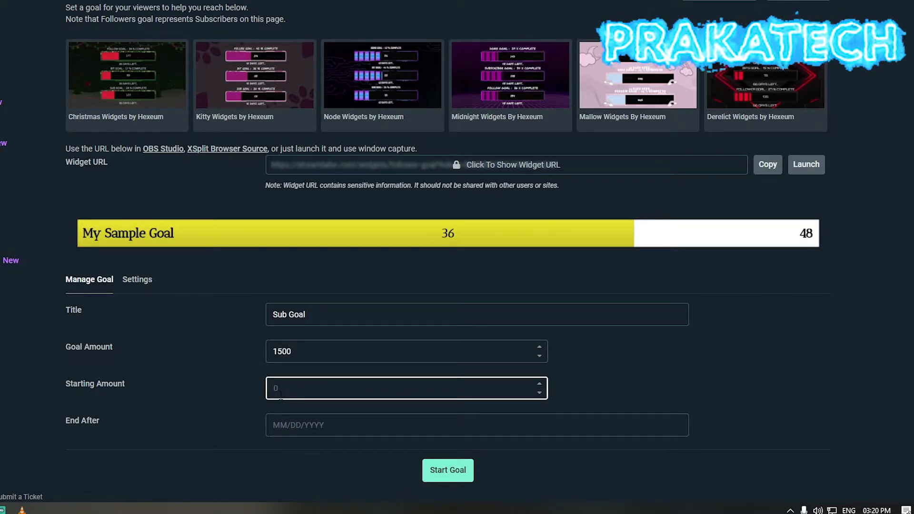
# Step: Set the subscriber goal to end after 12/07/2020
pyautogui.click(671, 424)
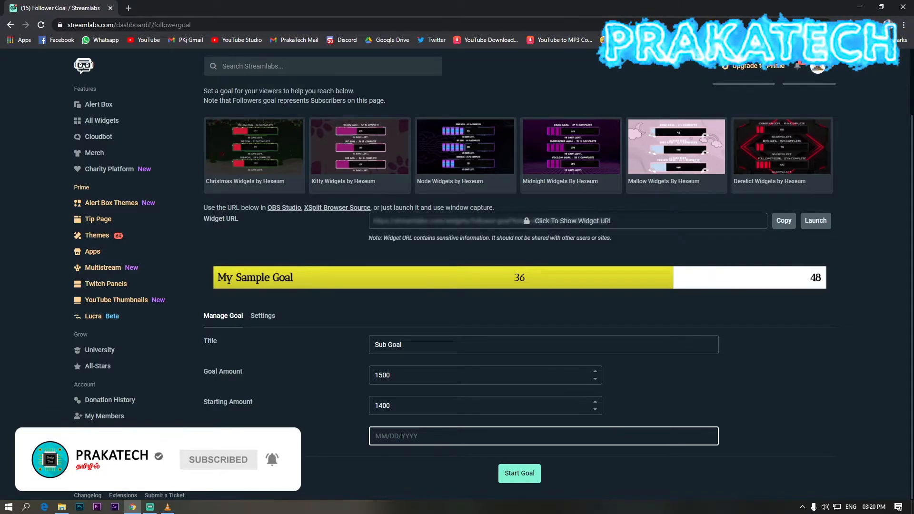
pyautogui.write('12')
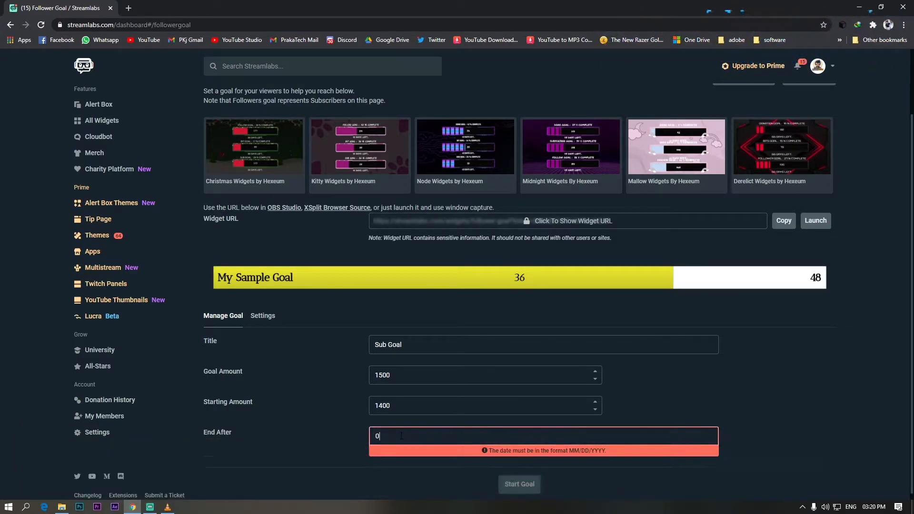
pyautogui.press('BackSpace')
pyautogui.press('BackSpace')
pyautogui.write('12')
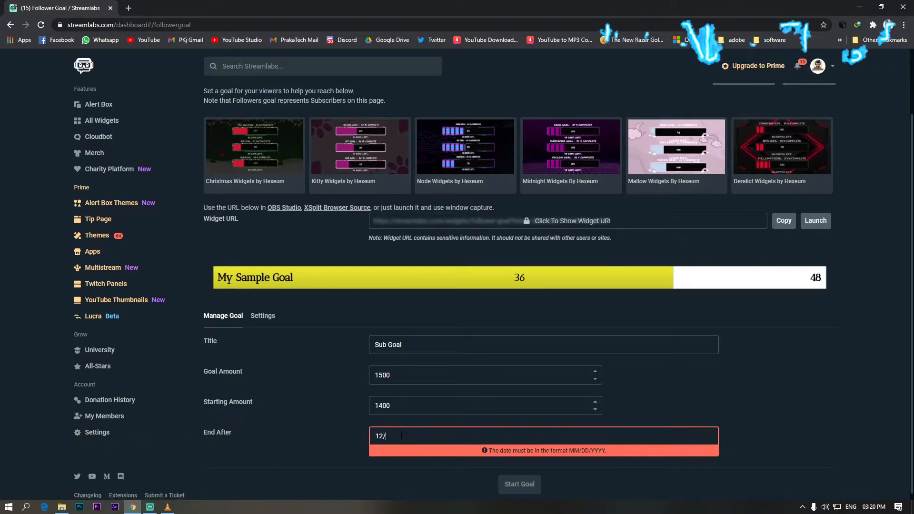
pyautogui.write('/07/2')
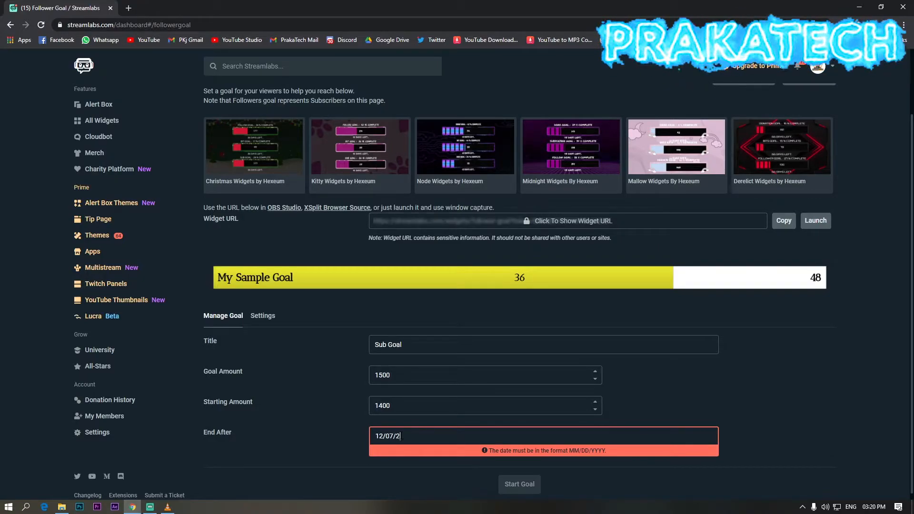
pyautogui.write('020')
pyautogui.click(687, 491)
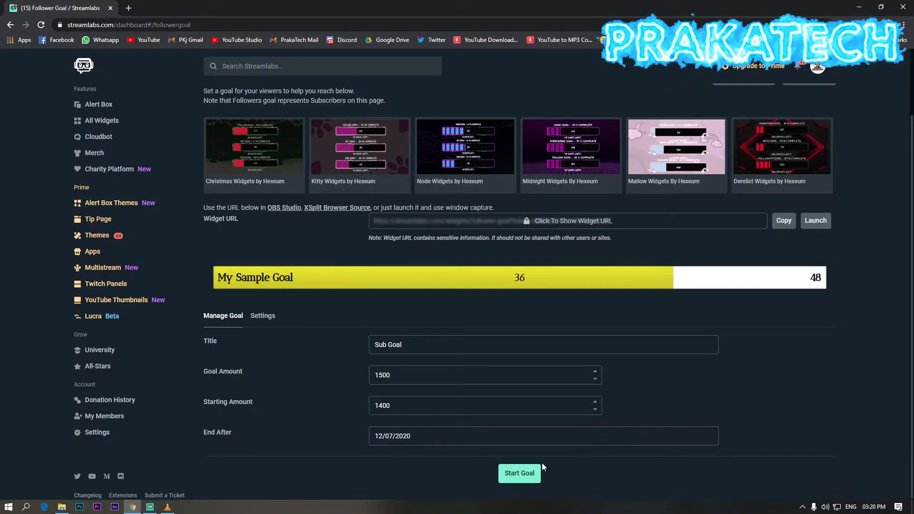
# Step: Start the subscriber goal and copy its widget URL
pyautogui.click(529, 473)
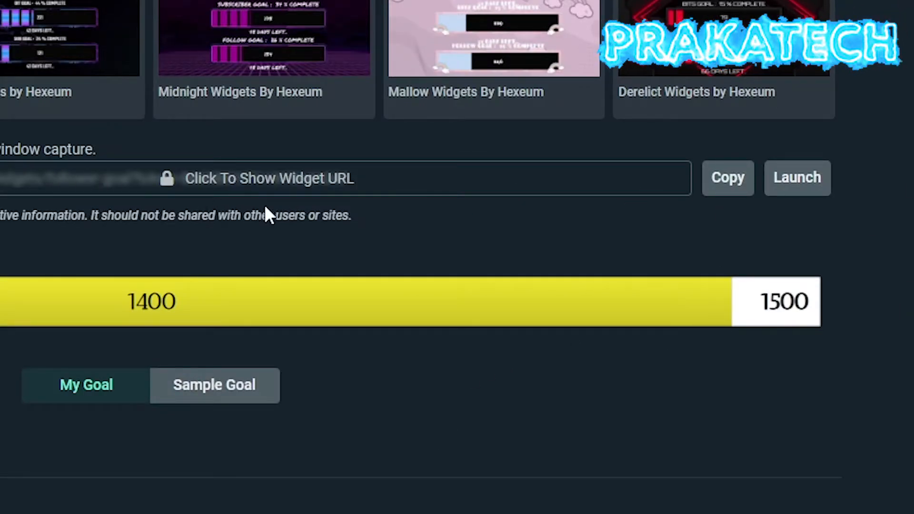
pyautogui.click(737, 183)
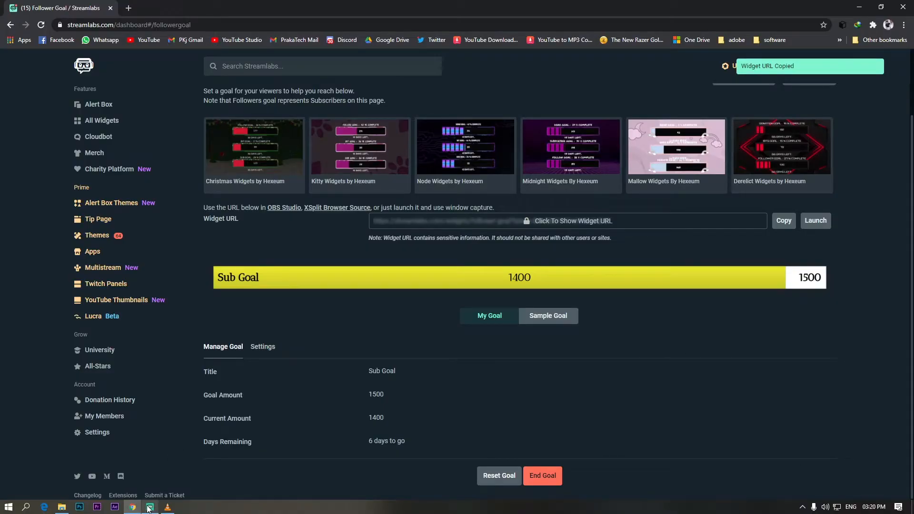
# Step: Switch to Streamlabs OBS and begin adding a Browser Source to the Screen Capture Only scene
pyautogui.click(149, 508)
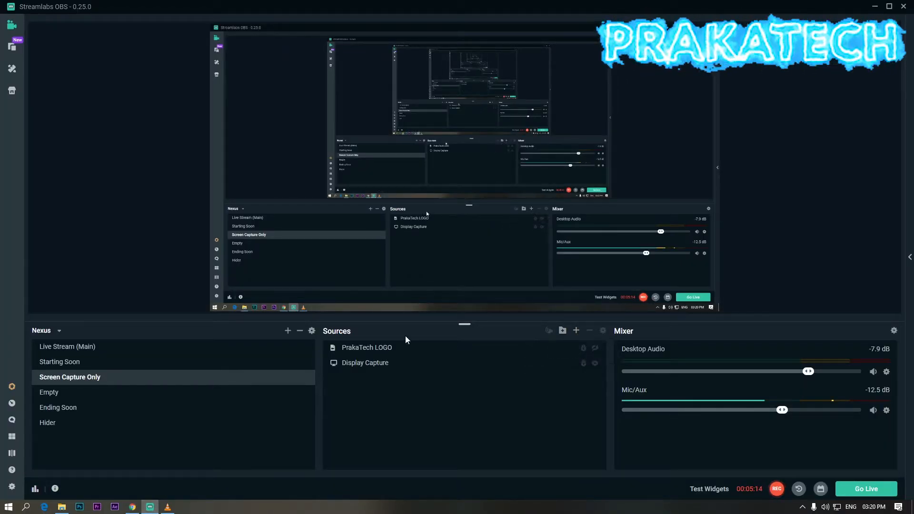
pyautogui.click(576, 331)
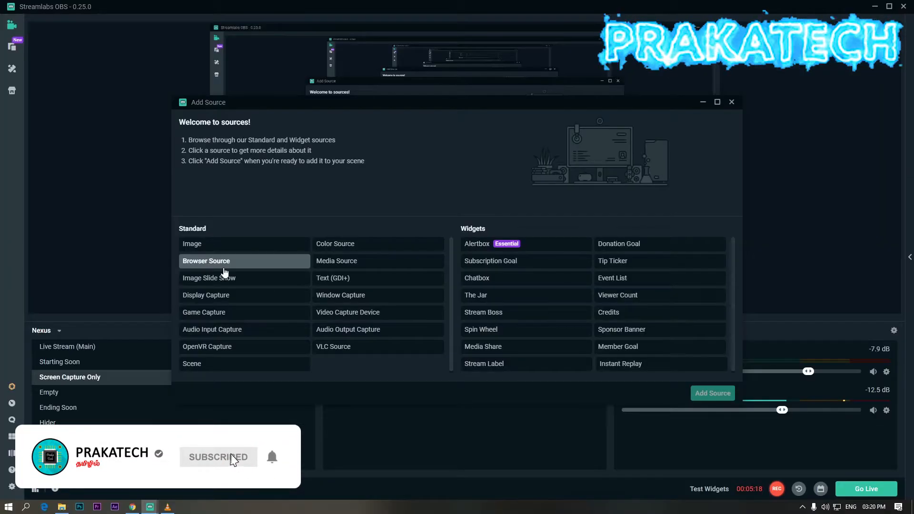
pyautogui.click(225, 269)
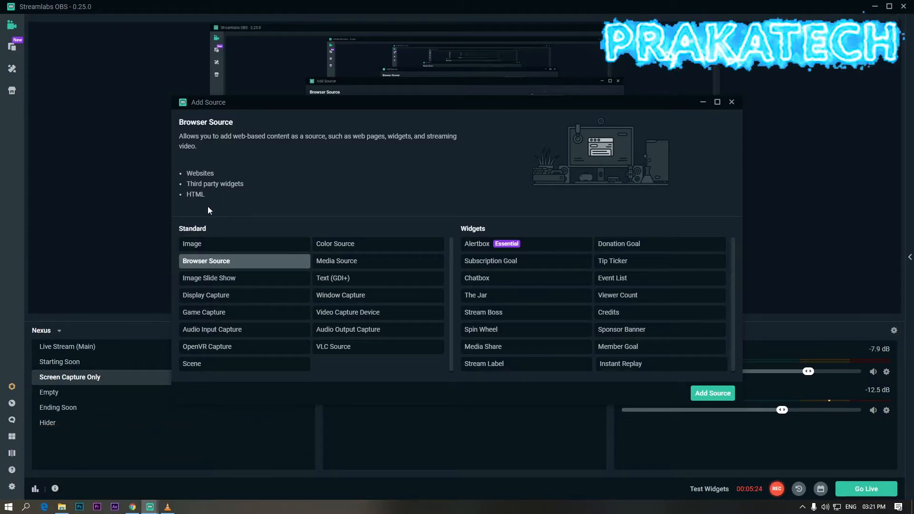
pyautogui.click(691, 394)
# Step: Name the new browser source "Sub Goal" and add it to the scene
pyautogui.tripleClick(425, 237)
pyautogui.press('End')
pyautogui.press('BackSpace')
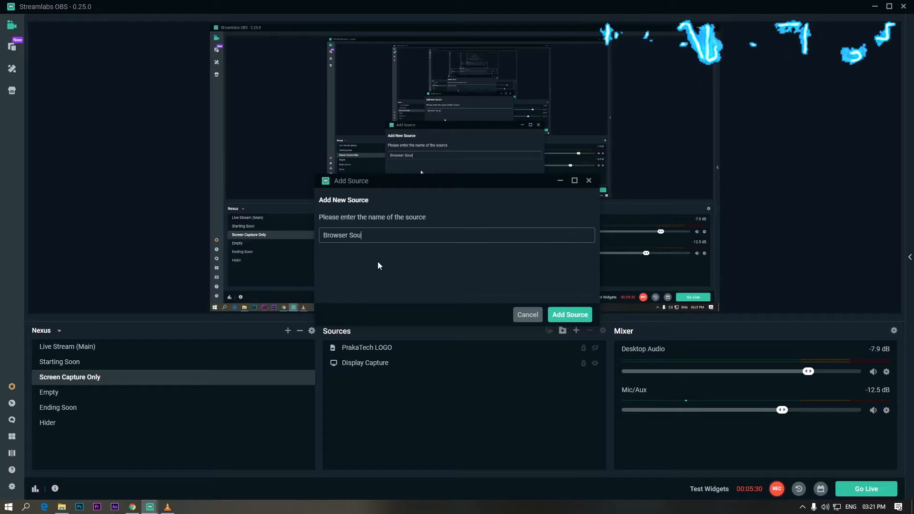
pyautogui.press('BackSpace')
pyautogui.press('BackSpace')
pyautogui.press('BackSpace')
pyautogui.press('BackSpace')
pyautogui.press('BackSpace')
pyautogui.press('BackSpace')
pyautogui.press('BackSpace')
pyautogui.press('BackSpace')
pyautogui.press('BackSpace')
pyautogui.press('BackSpace')
pyautogui.press('BackSpace')
pyautogui.press('BackSpace')
pyautogui.write('Sub Goal')
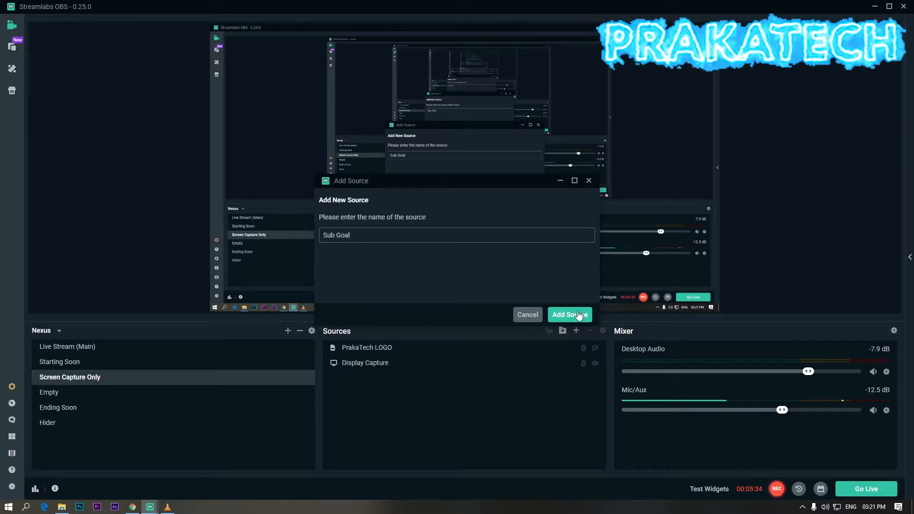
pyautogui.click(569, 314)
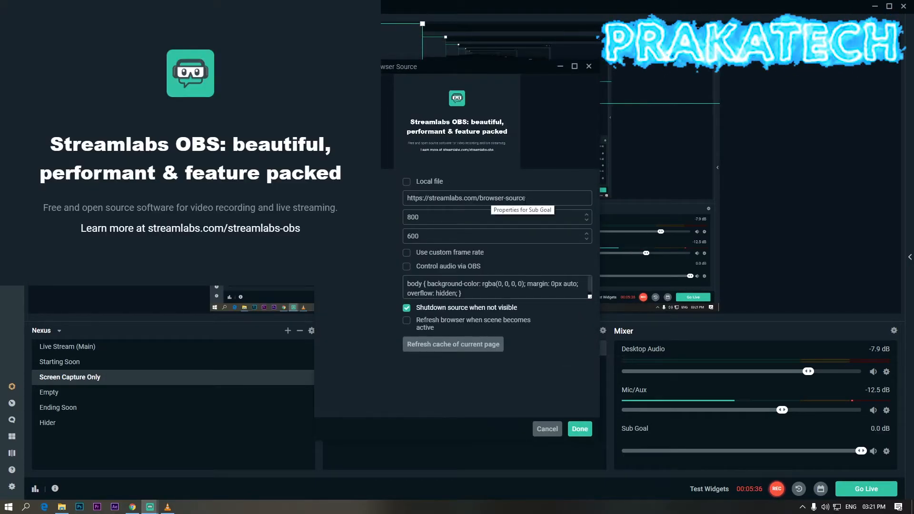
# Step: Replace the browser source's default URL with the copied subscriber goal widget URL
pyautogui.moveTo(528, 198); pyautogui.dragTo(400, 192)
pyautogui.press('BackSpace')
pyautogui.hotkey('ctrl', 'v')
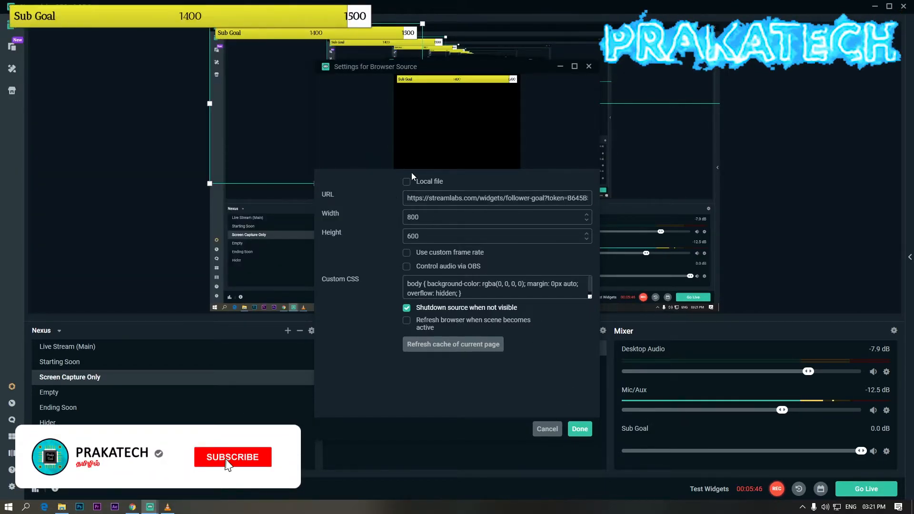
# Step: Set the Sub Goal browser source's height to 200 and accept its settings
pyautogui.doubleClick(552, 273)
pyautogui.write('200')
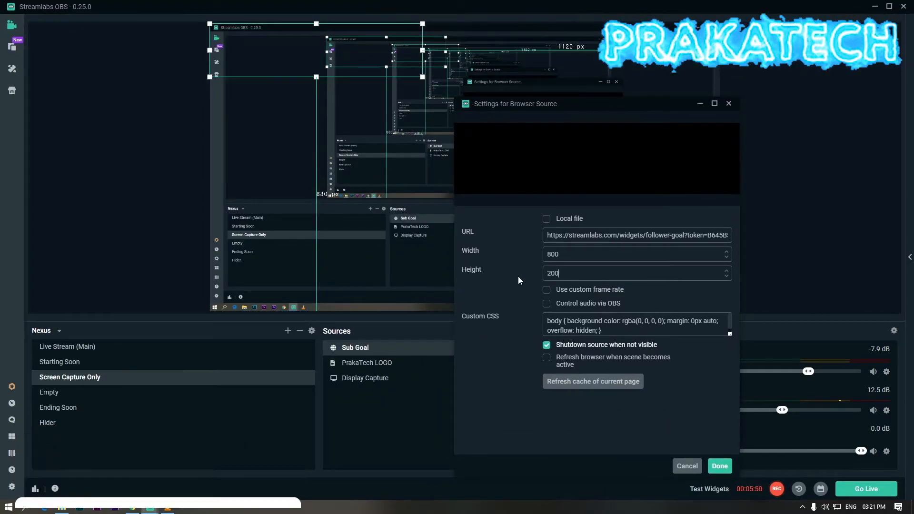
pyautogui.click(543, 261)
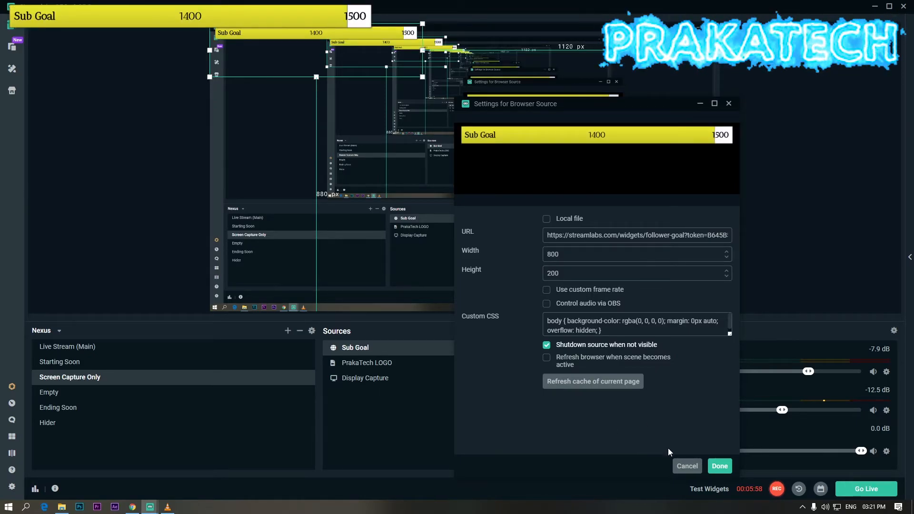
pyautogui.click(720, 466)
# Step: Enlarge the Sub Goal bar to roughly two thirds of the canvas width and place it in the canvas's lower-left corner
pyautogui.moveTo(338, 36); pyautogui.dragTo(464, 125)
pyautogui.moveTo(548, 165); pyautogui.dragTo(687, 200)
pyautogui.moveTo(581, 156); pyautogui.dragTo(446, 278)
pyautogui.moveTo(452, 273); pyautogui.dragTo(457, 272)
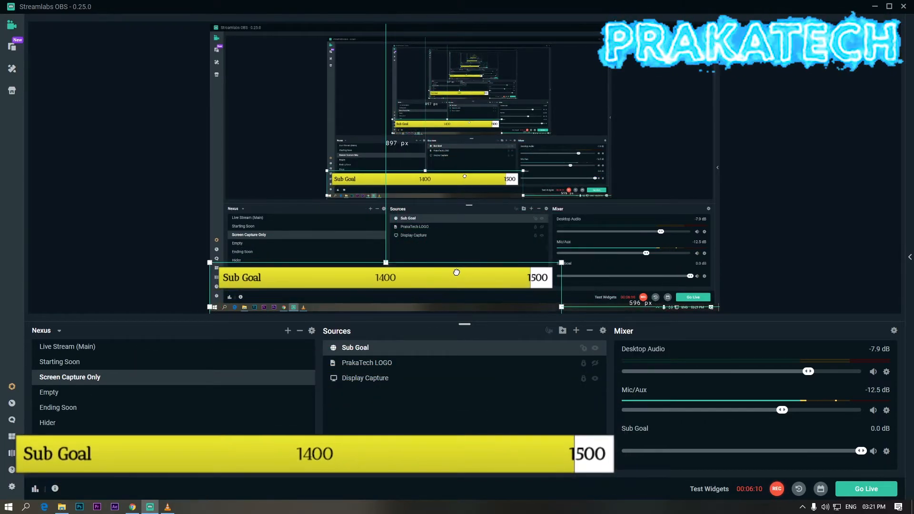